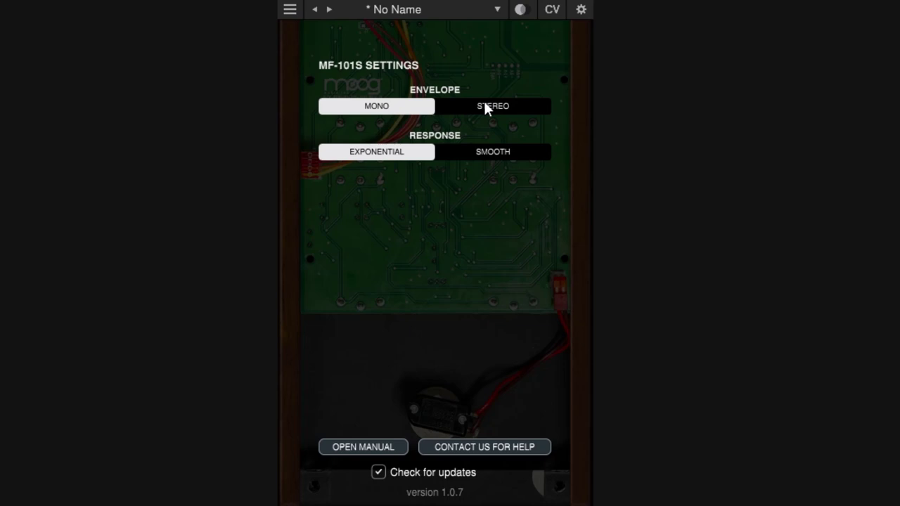
Step: Switch the filter's envelope setting to Stereo and return to the pedal's front view
{"action": "left_click", "coordinate": [484, 108]}
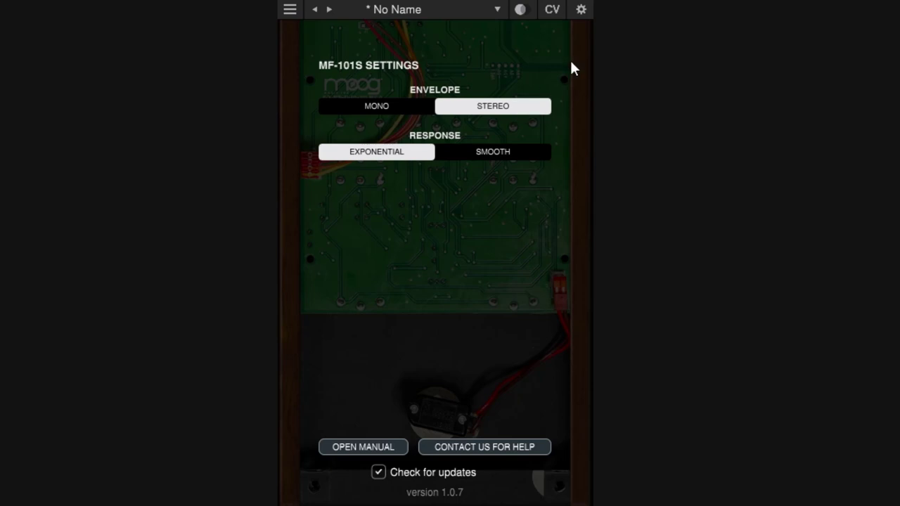
{"action": "left_click", "coordinate": [580, 10]}
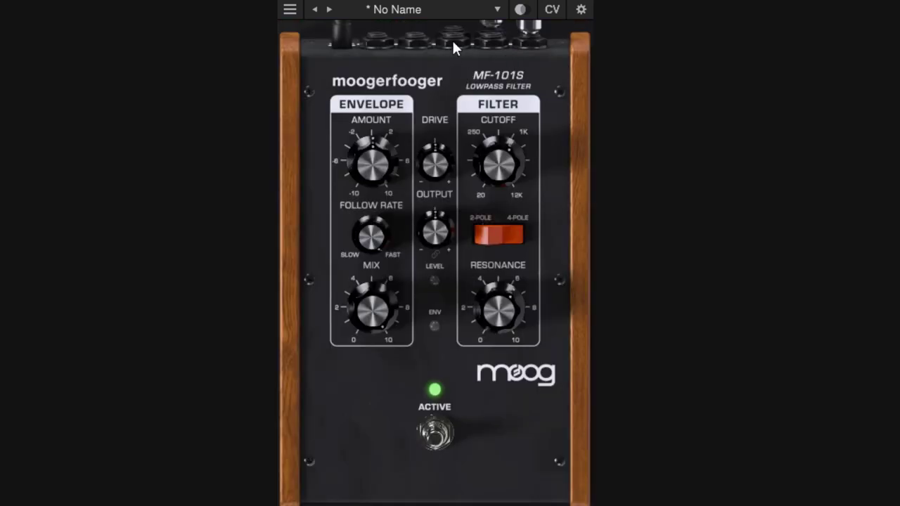
Step: Examine the CV sources available for the filter's cutoff input, leaving the assignment at None
{"action": "left_click", "coordinate": [557, 10]}
{"action": "left_click", "coordinate": [379, 53]}
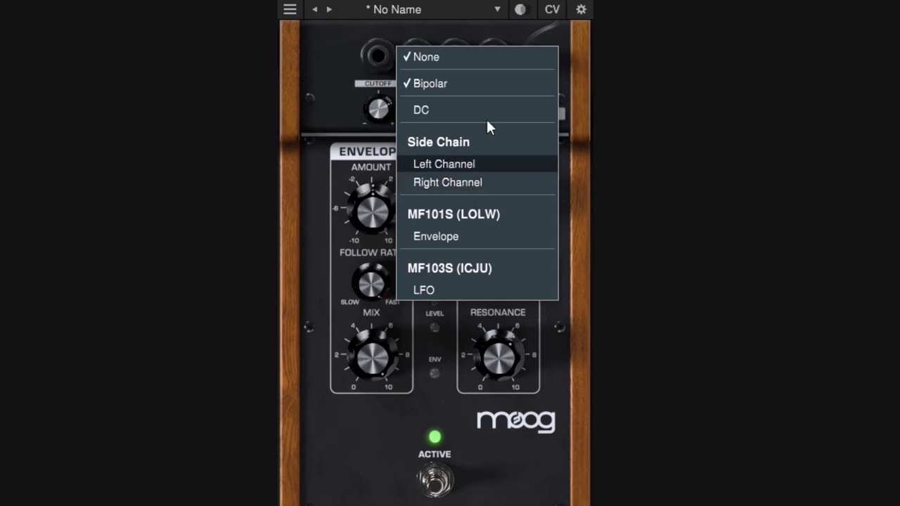
{"action": "key", "text": "Escape"}
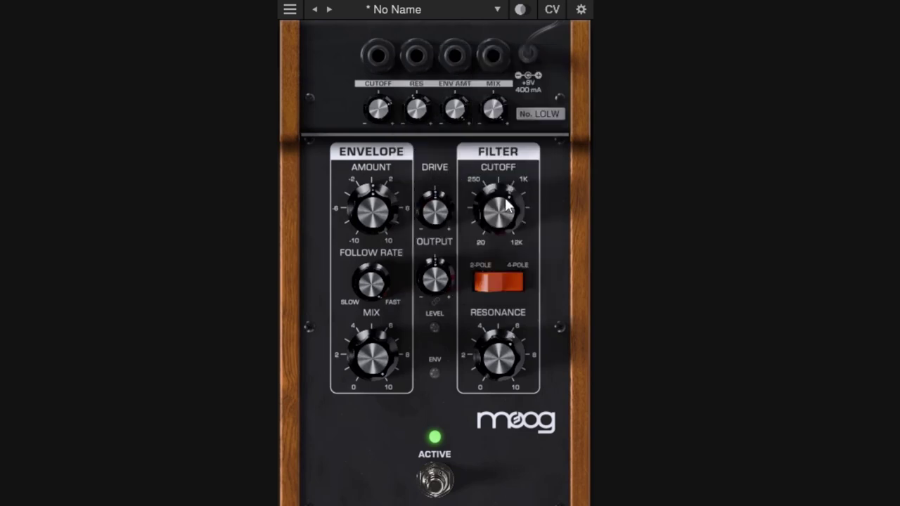
{"action": "left_click", "coordinate": [552, 10]}
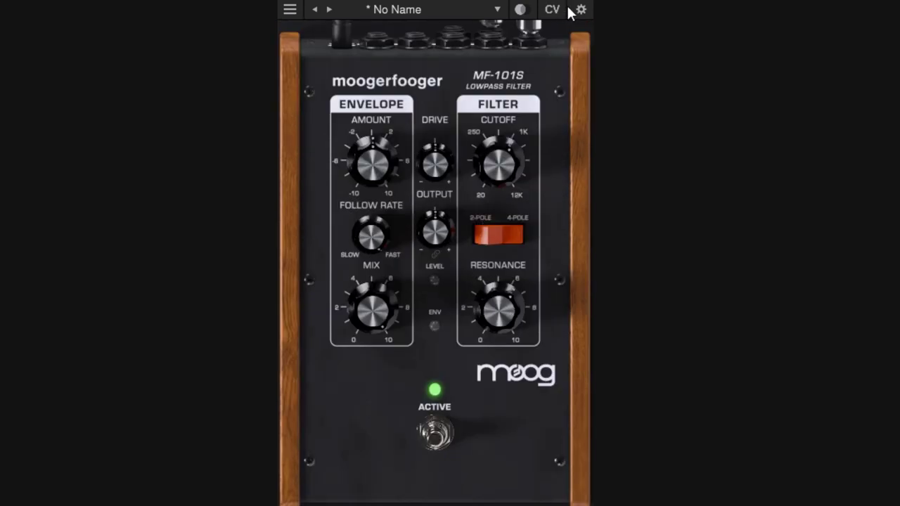
Step: Set the filter's envelope to Mono and its response to Smooth in the plug-in settings
{"action": "left_click", "coordinate": [581, 10]}
{"action": "left_click", "coordinate": [401, 105]}
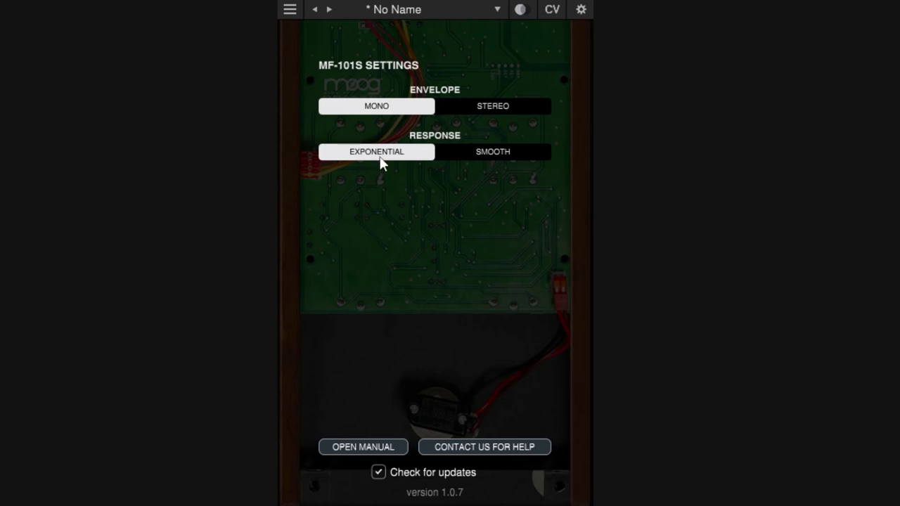
{"action": "left_click", "coordinate": [511, 153]}
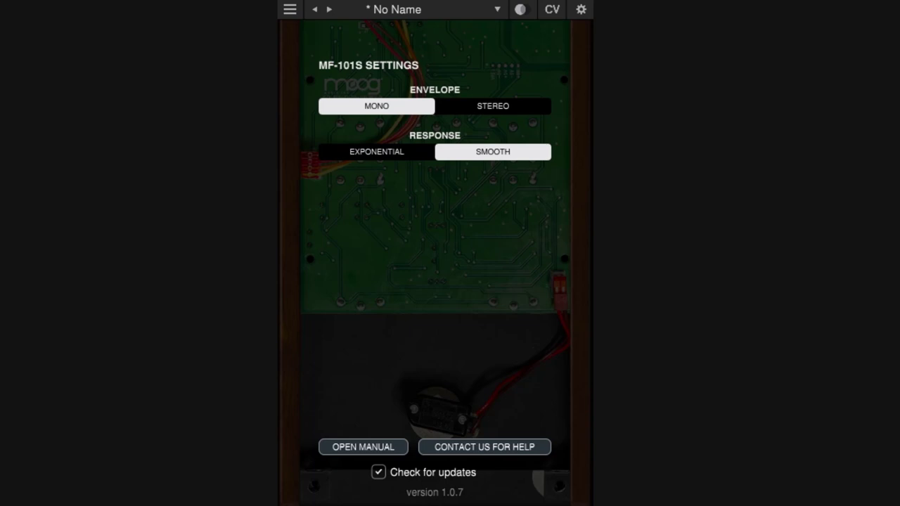
{"action": "left_click", "coordinate": [580, 10]}
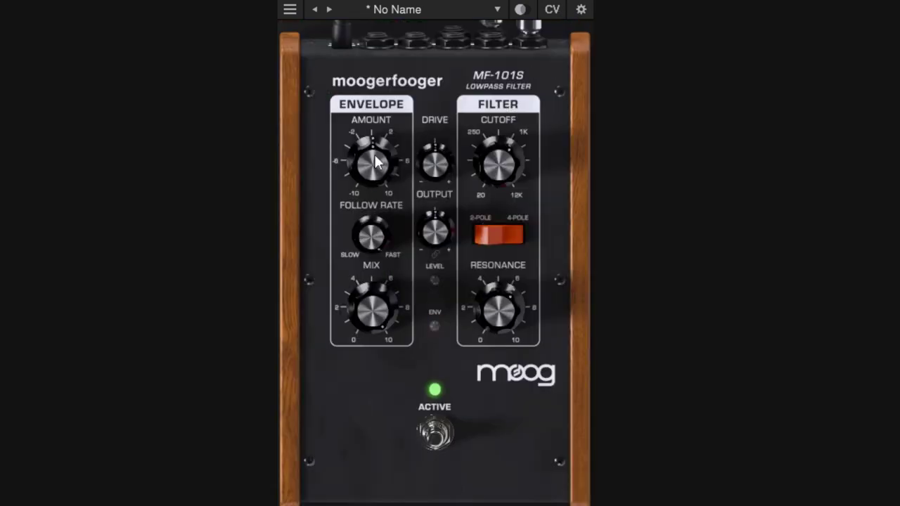
Step: Compare the Exponential and Smooth response options in the filter settings, ending on Exponential
{"action": "left_click", "coordinate": [581, 10]}
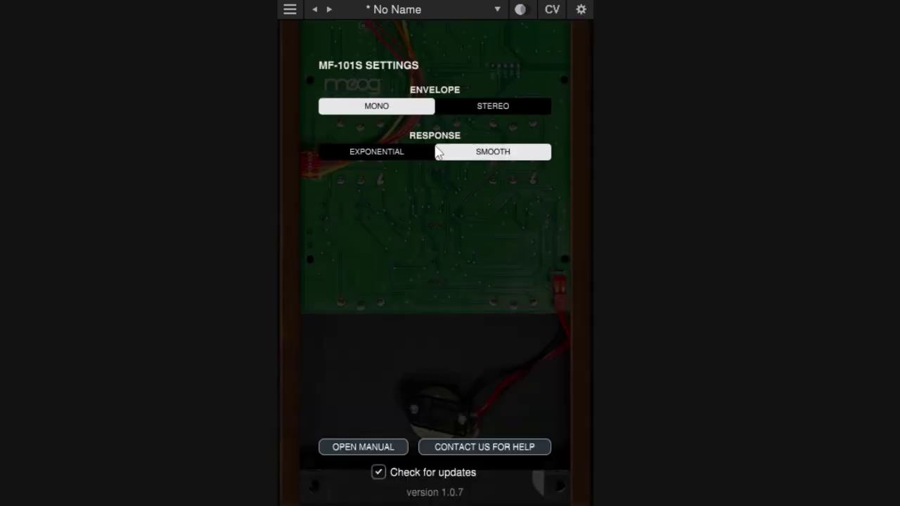
{"action": "left_click", "coordinate": [367, 154]}
{"action": "left_click", "coordinate": [482, 153]}
{"action": "left_click", "coordinate": [402, 154]}
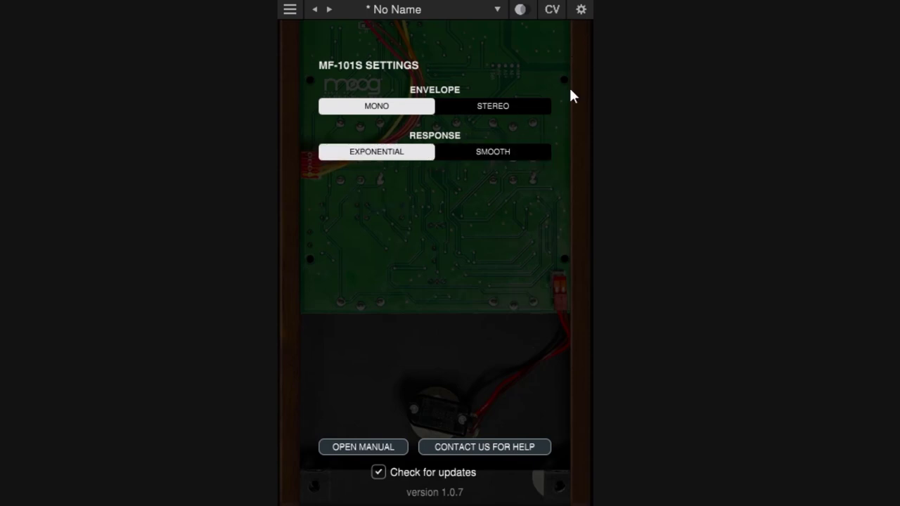
{"action": "left_click", "coordinate": [581, 10]}
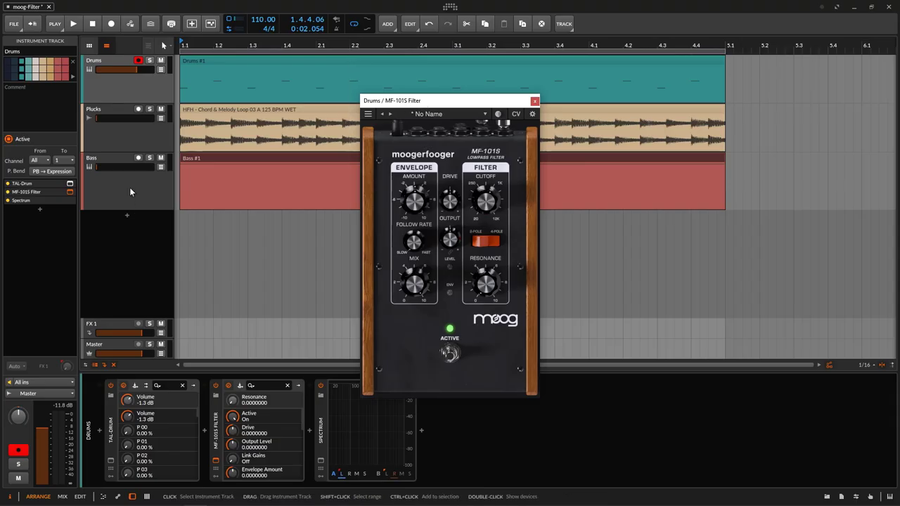
Step: Play the loop and balance the Drums filter's gain, with Drive at about 7.9 and Output Level at about -7.2
{"action": "key", "text": "space"}
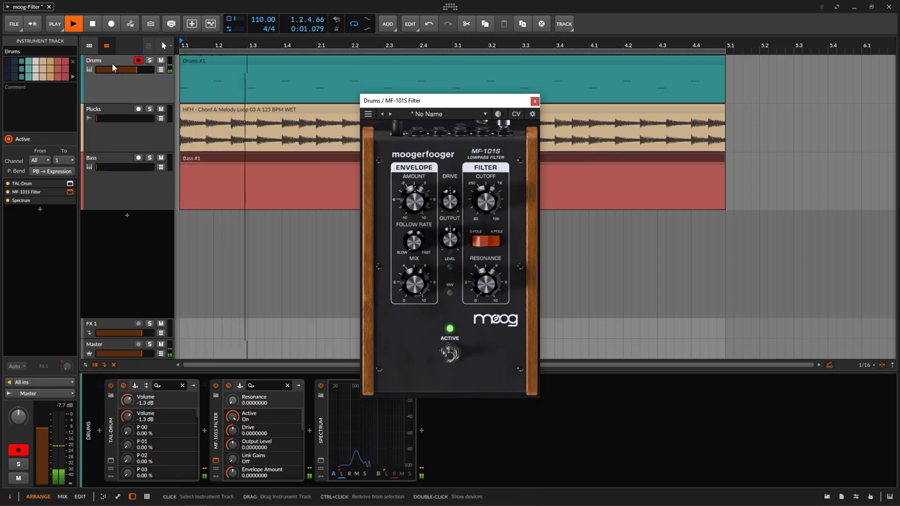
{"action": "left_click_drag", "start_coordinate": [137, 69], "coordinate": [138, 70]}
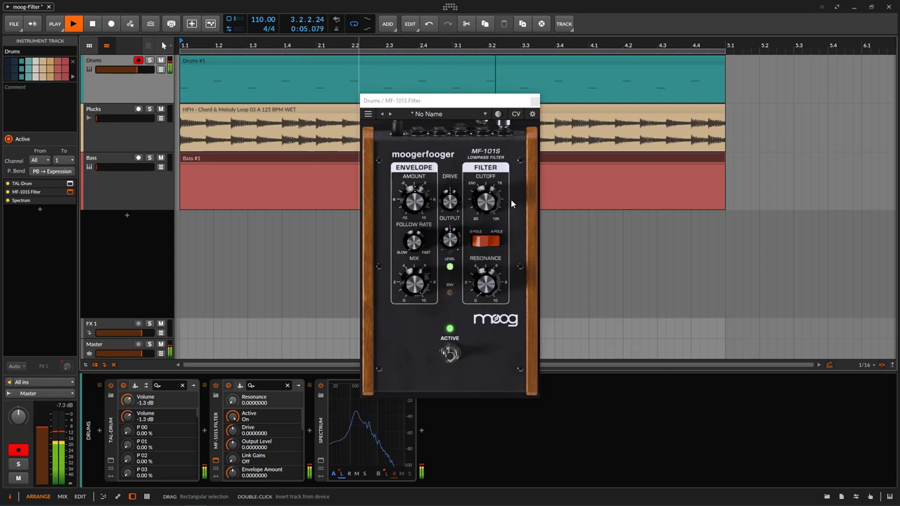
{"action": "left_click_drag", "start_coordinate": [453, 202], "coordinate": [461, 189]}
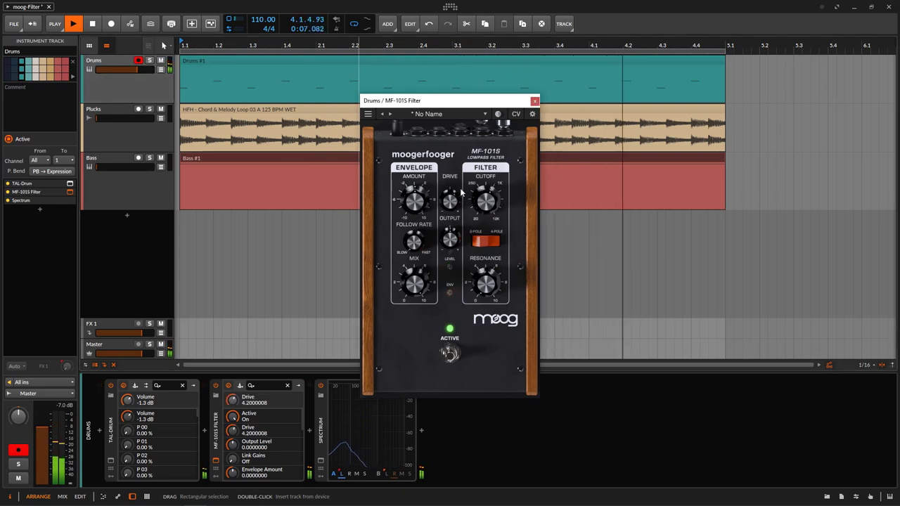
{"action": "left_click_drag", "start_coordinate": [453, 239], "coordinate": [451, 241]}
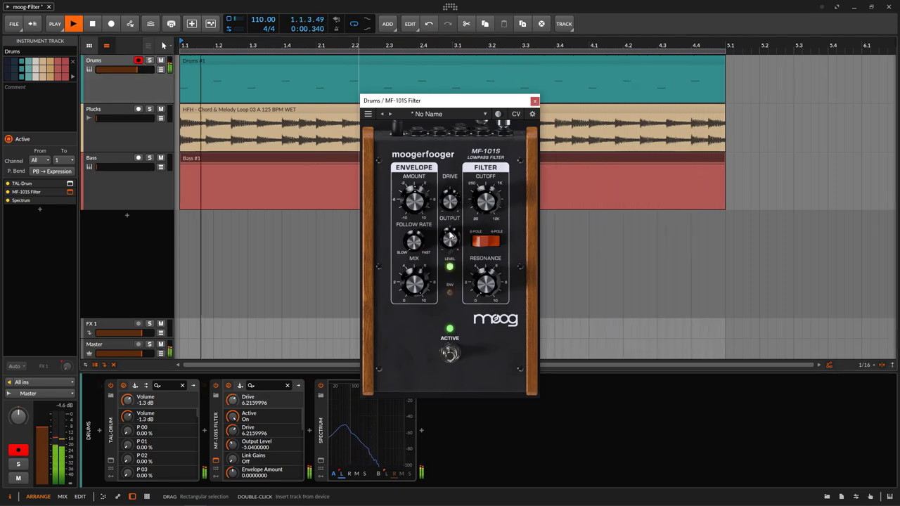
{"action": "left_click_drag", "start_coordinate": [452, 206], "coordinate": [452, 201]}
{"action": "left_click_drag", "start_coordinate": [450, 239], "coordinate": [453, 210]}
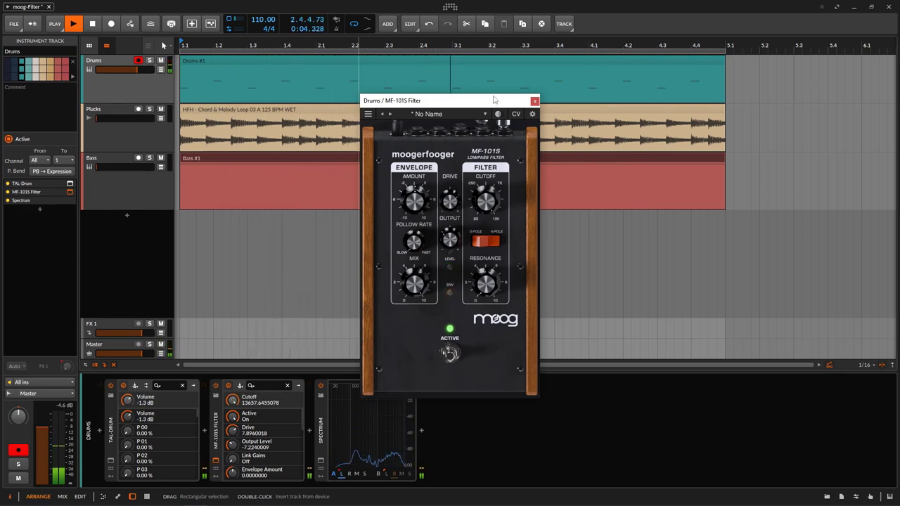
Step: Compare the drum sound with the filter bypassed and active, checking the cutoff and leaving the filter on
{"action": "left_click", "coordinate": [450, 355]}
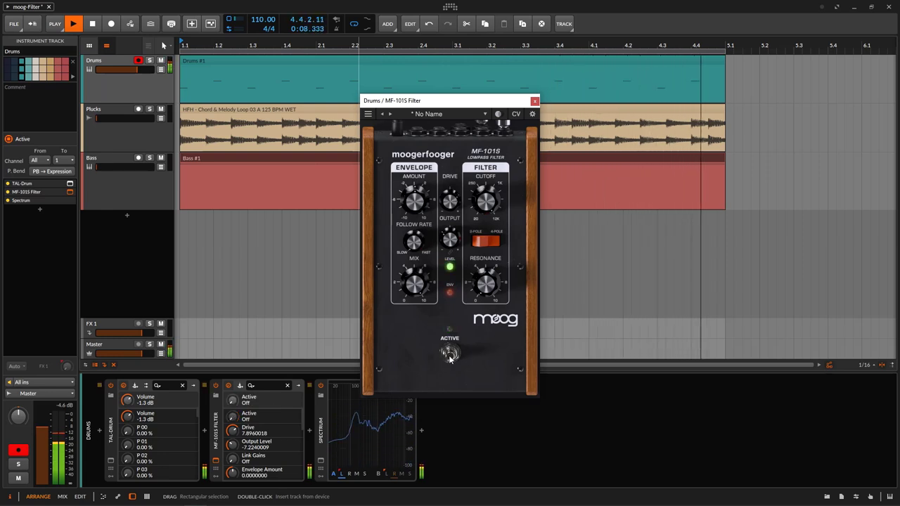
{"action": "left_click", "coordinate": [450, 355]}
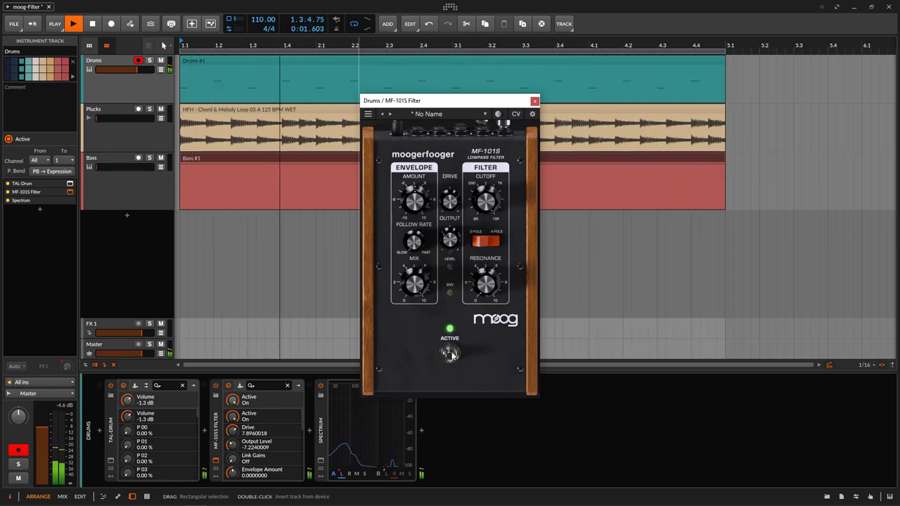
{"action": "left_click_drag", "start_coordinate": [492, 201], "coordinate": [492, 192]}
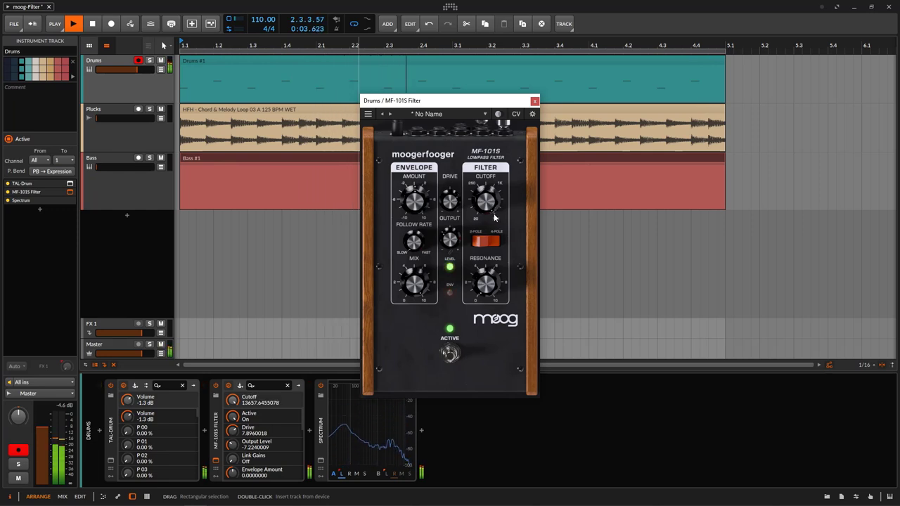
{"action": "left_click", "coordinate": [452, 358]}
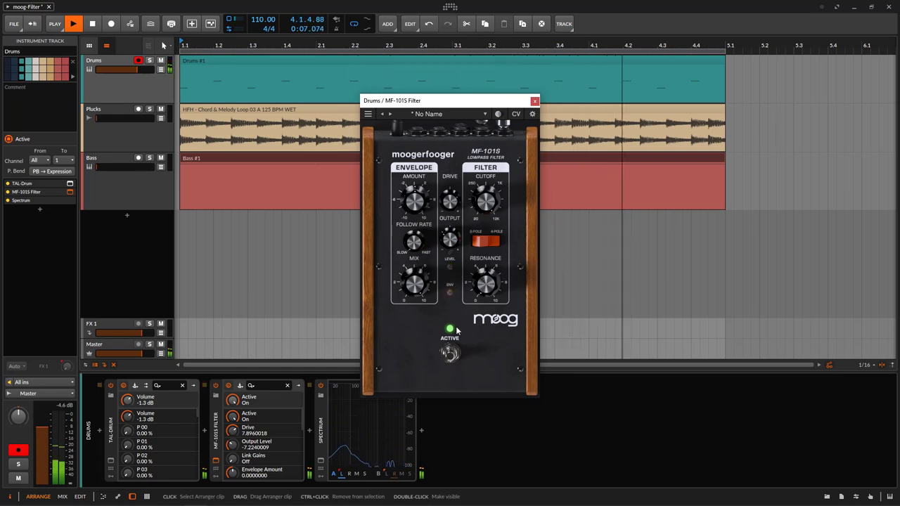
{"action": "left_click", "coordinate": [448, 358]}
{"action": "left_click", "coordinate": [448, 357]}
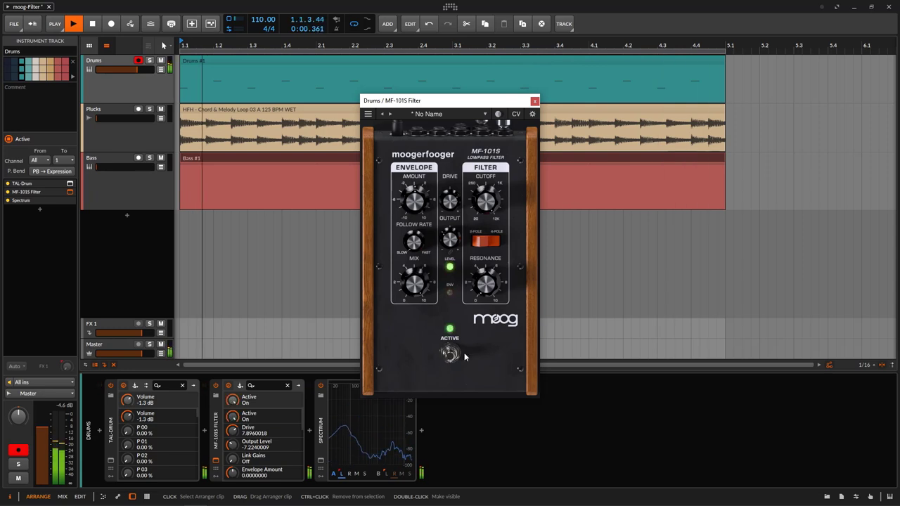
Step: Solo the Plucks and Drums tracks and raise the Plucks volume to about -8.6 dB
{"action": "left_click", "coordinate": [534, 101]}
{"action": "left_click", "coordinate": [130, 127]}
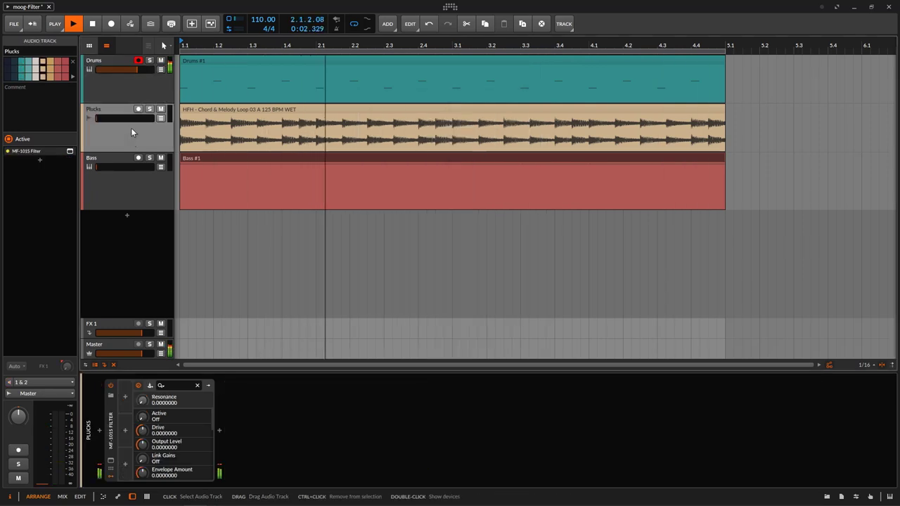
{"action": "left_click", "coordinate": [149, 109]}
{"action": "left_click_drag", "start_coordinate": [109, 119], "coordinate": [132, 118]}
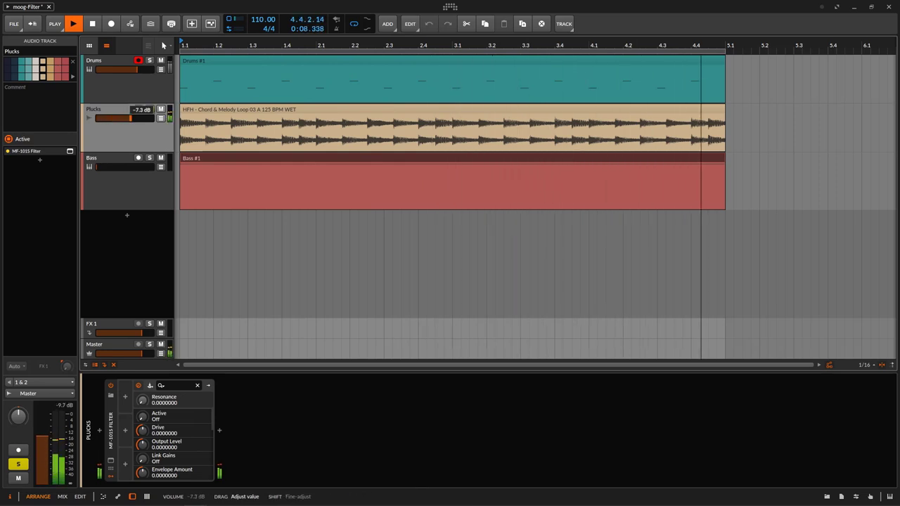
{"action": "left_click", "coordinate": [149, 61]}
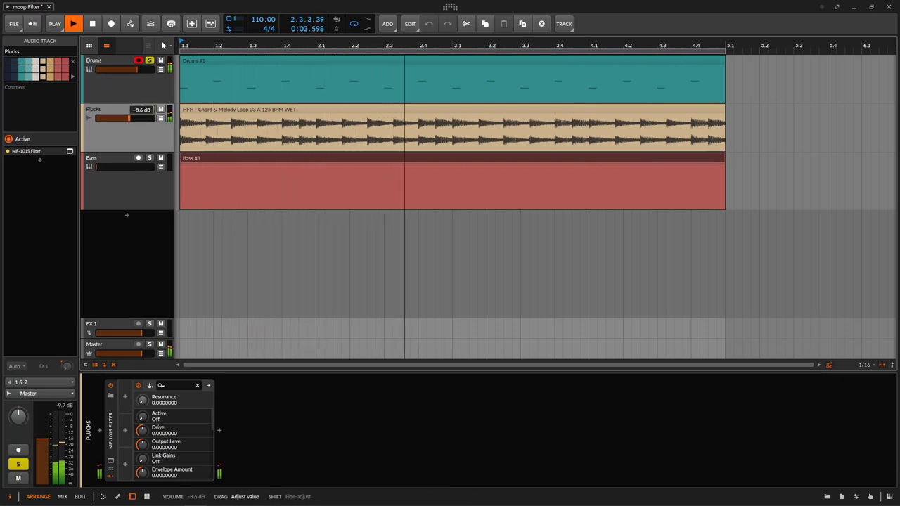
Step: Open the MF-101S Filter window of the Plucks track and move it over the middle of the arrangement
{"action": "double_click", "coordinate": [124, 134]}
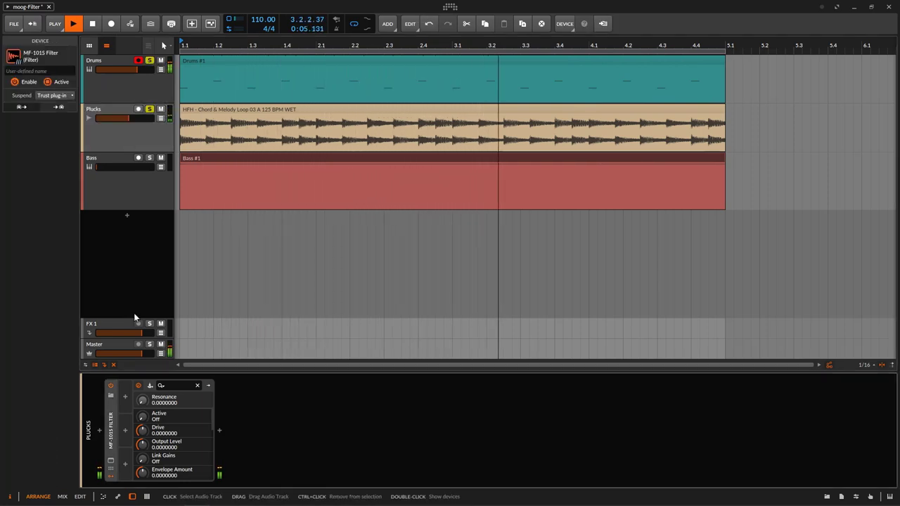
{"action": "left_click", "coordinate": [111, 461]}
{"action": "left_click_drag", "start_coordinate": [563, 45], "coordinate": [504, 105]}
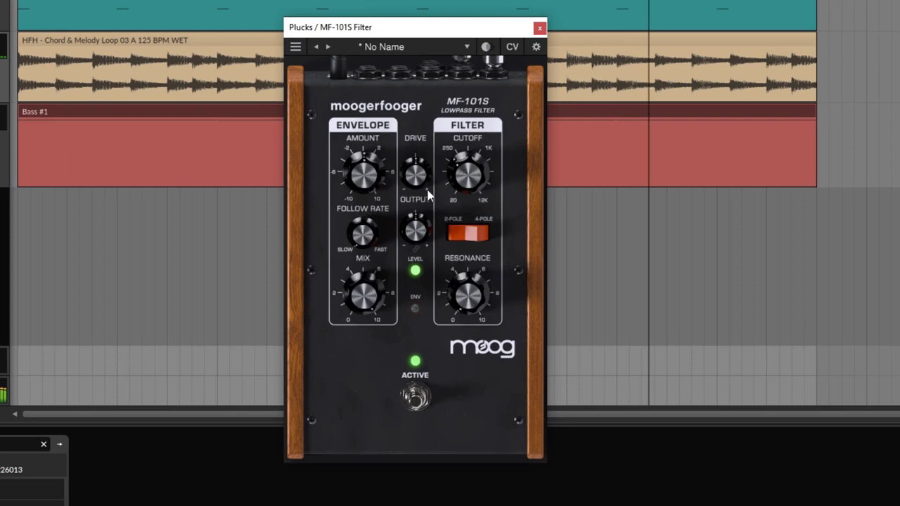
Step: Shape the Plucks filter with Drive about 10.4, Output Level about -5.4 and Envelope Amount about 4.3, adjusting cutoff and resonance by ear
{"action": "left_click", "coordinate": [416, 229]}
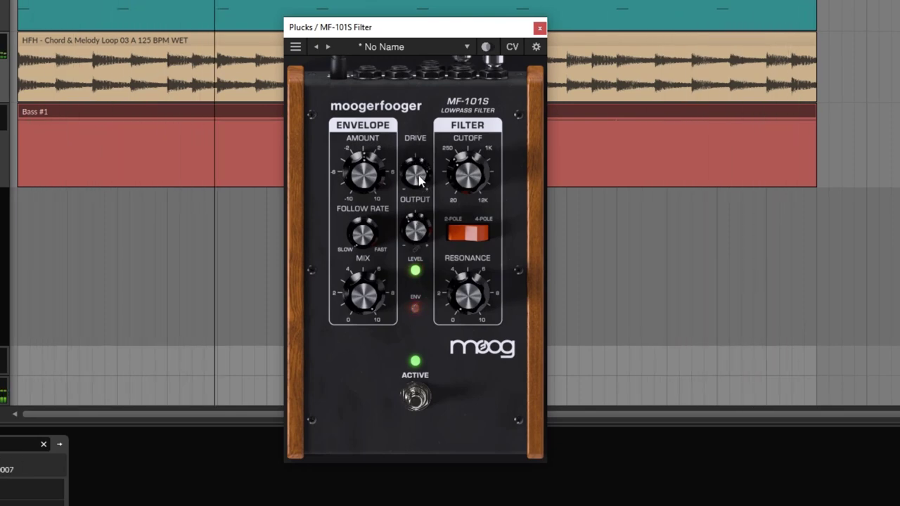
{"action": "left_click", "coordinate": [472, 160]}
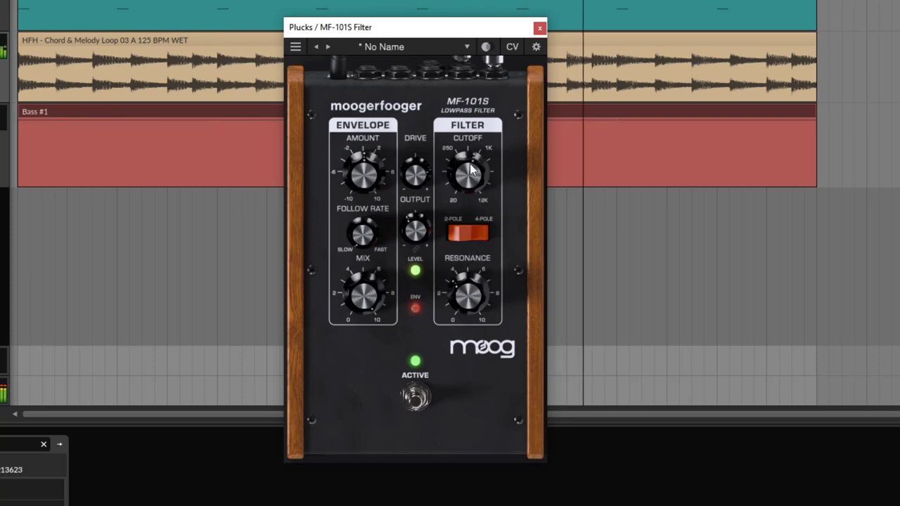
{"action": "left_click_drag", "start_coordinate": [479, 306], "coordinate": [482, 298]}
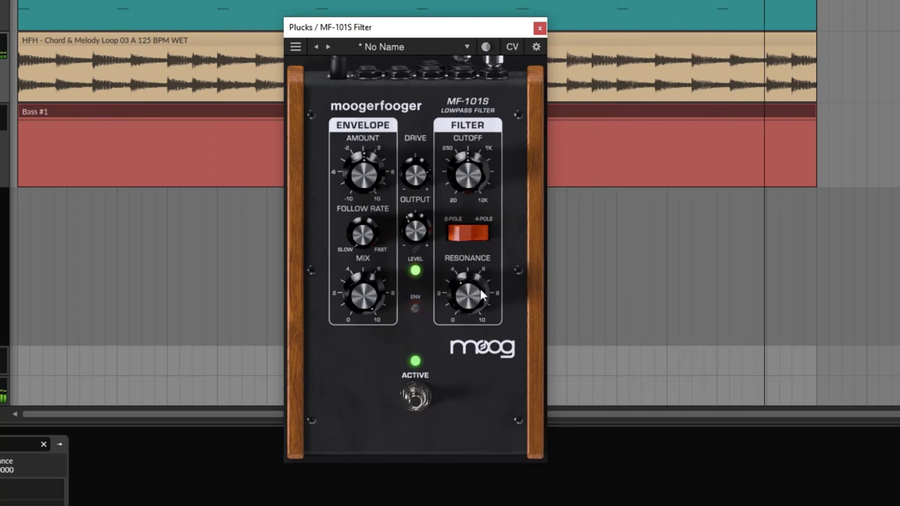
{"action": "left_click_drag", "start_coordinate": [481, 184], "coordinate": [477, 172]}
{"action": "left_click_drag", "start_coordinate": [469, 293], "coordinate": [469, 299]}
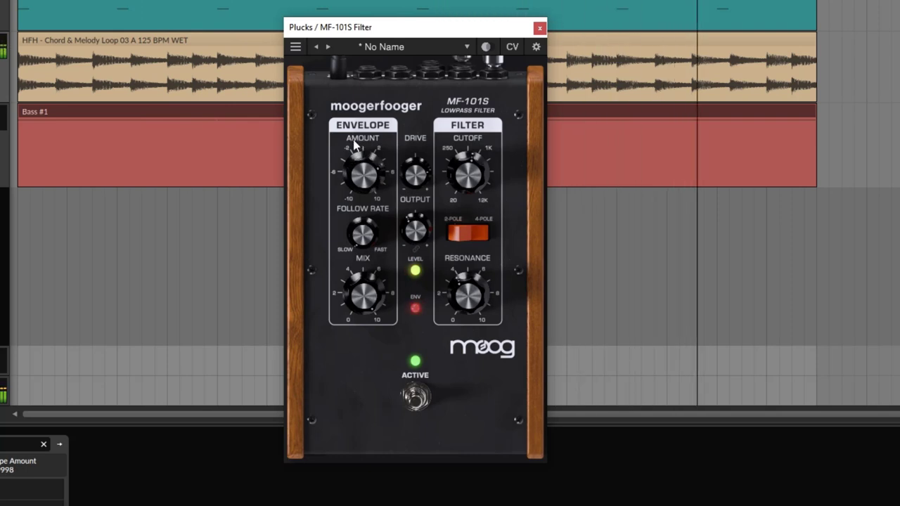
{"action": "left_click_drag", "start_coordinate": [353, 140], "coordinate": [352, 137]}
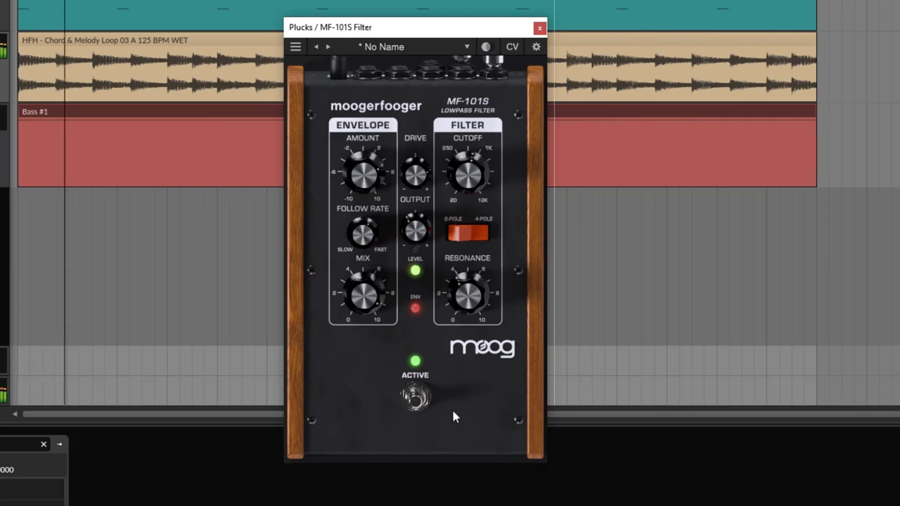
Step: Set the Plucks filter's Mix to about 8.5 and compare the sound bypassed and active, leaving the filter on
{"action": "left_click", "coordinate": [416, 398]}
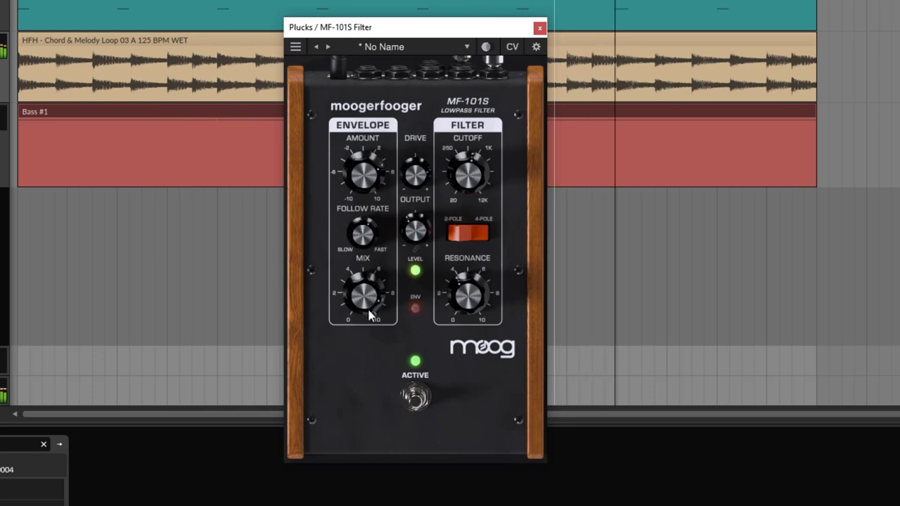
{"action": "left_click", "coordinate": [418, 397]}
{"action": "left_click", "coordinate": [418, 397]}
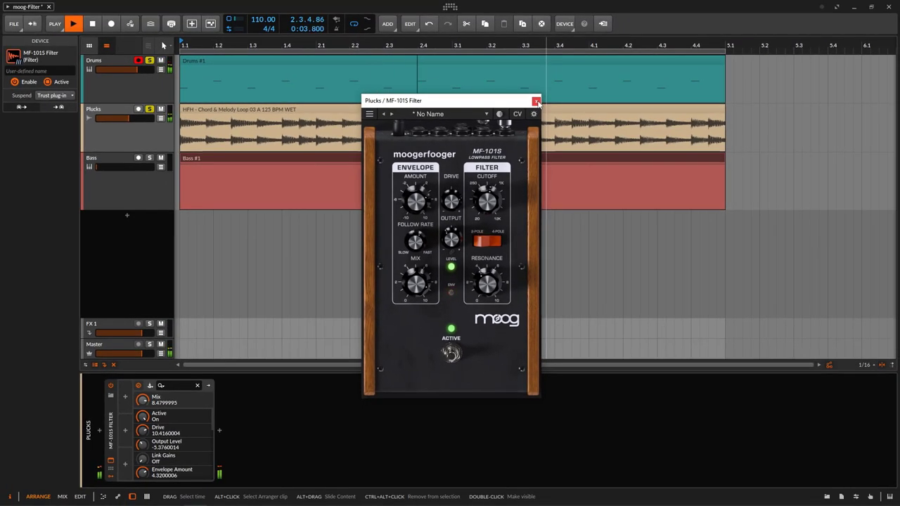
Step: Close the Plucks filter window and raise the Bass track's volume to about -3.3 dB
{"action": "left_click", "coordinate": [536, 101]}
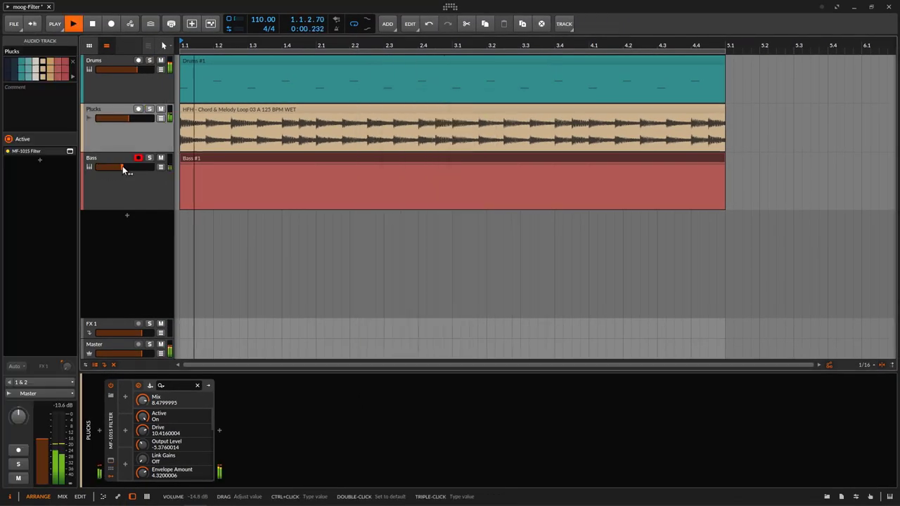
{"action": "left_click_drag", "start_coordinate": [122, 167], "coordinate": [135, 167]}
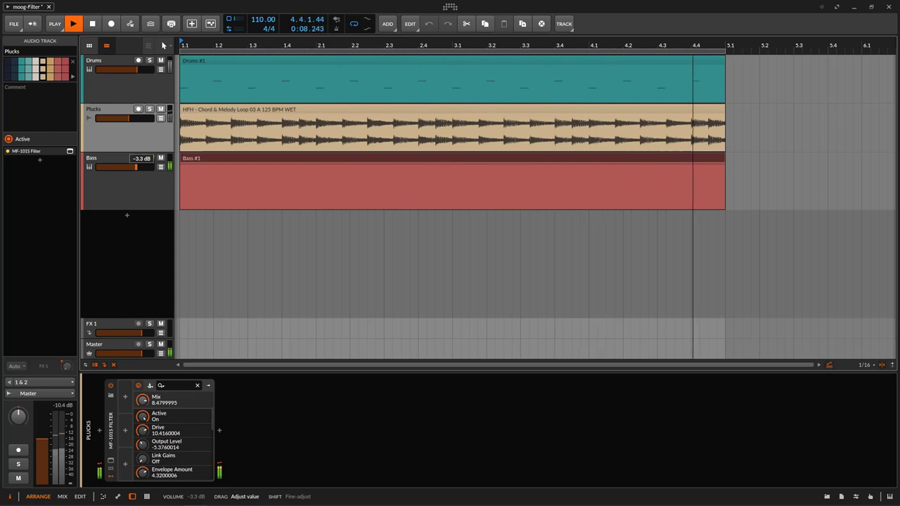
Step: Solo the Bass track, open its MF-101S Filter window over the arrangement, and adjust the cutoff by ear
{"action": "left_click", "coordinate": [136, 186]}
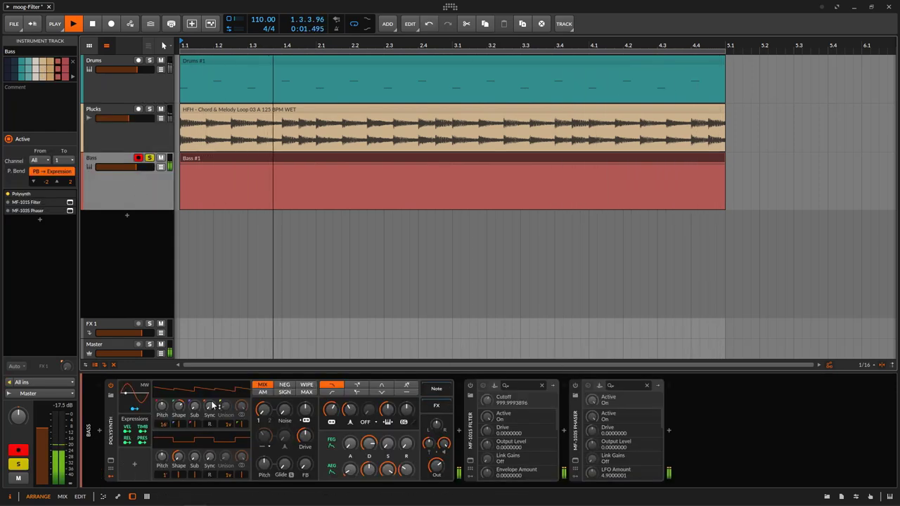
{"action": "left_click", "coordinate": [471, 395]}
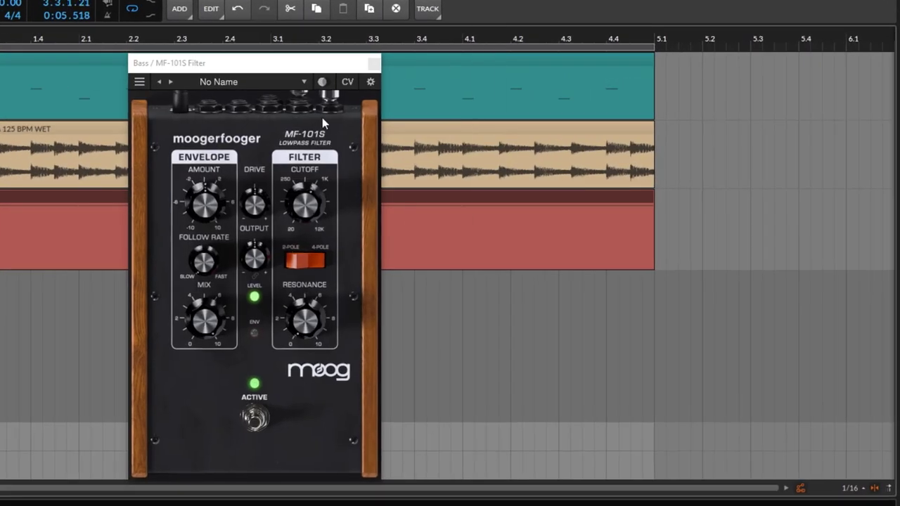
{"action": "left_click_drag", "start_coordinate": [345, 63], "coordinate": [478, 68]}
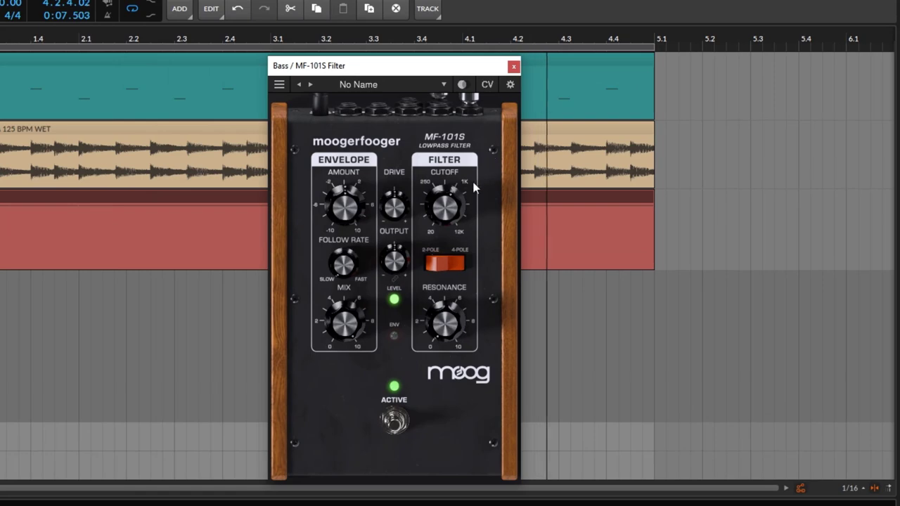
{"action": "left_click_drag", "start_coordinate": [449, 211], "coordinate": [451, 194]}
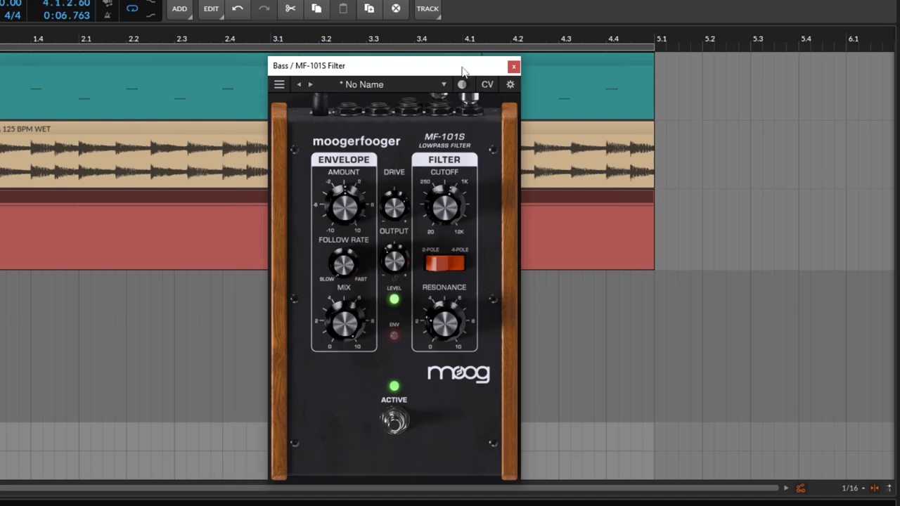
Step: Expose the Bass filter's CV inputs and arrange its window beside the opened MF-103S Phaser window, with the phaser's LFO Sync off
{"action": "left_click_drag", "start_coordinate": [462, 71], "coordinate": [478, 70]}
{"action": "left_click", "coordinate": [502, 84]}
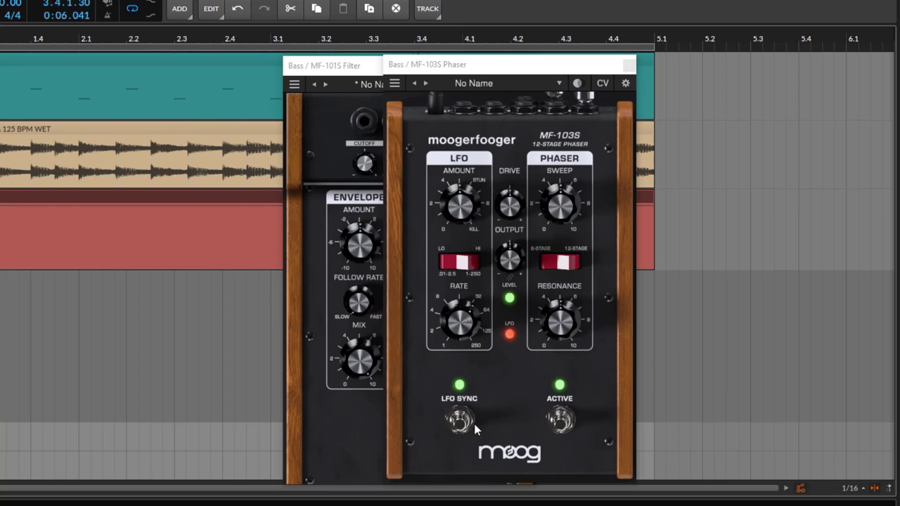
{"action": "left_click", "coordinate": [464, 424]}
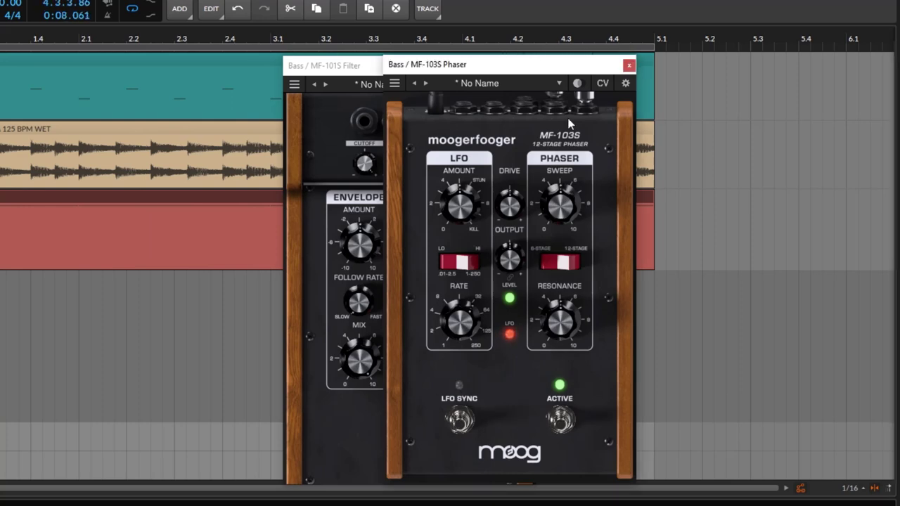
{"action": "left_click_drag", "start_coordinate": [355, 73], "coordinate": [201, 70]}
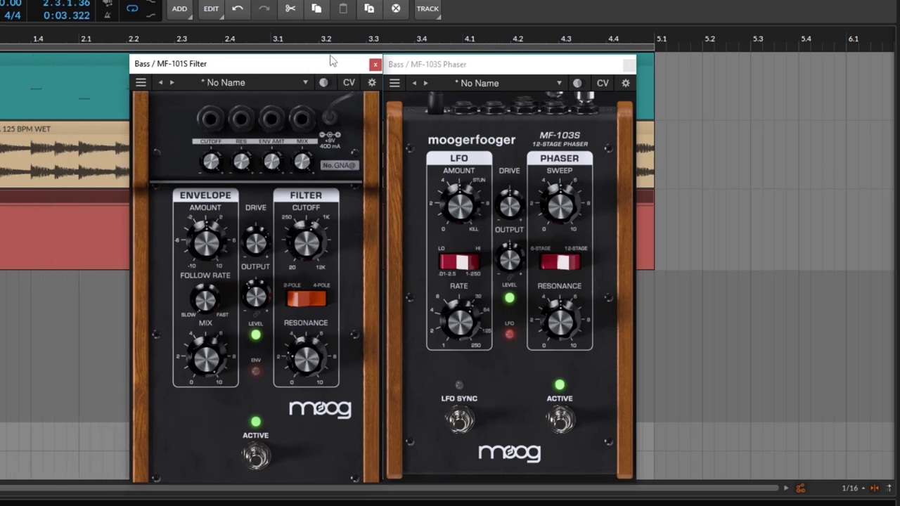
{"action": "left_click", "coordinate": [527, 68]}
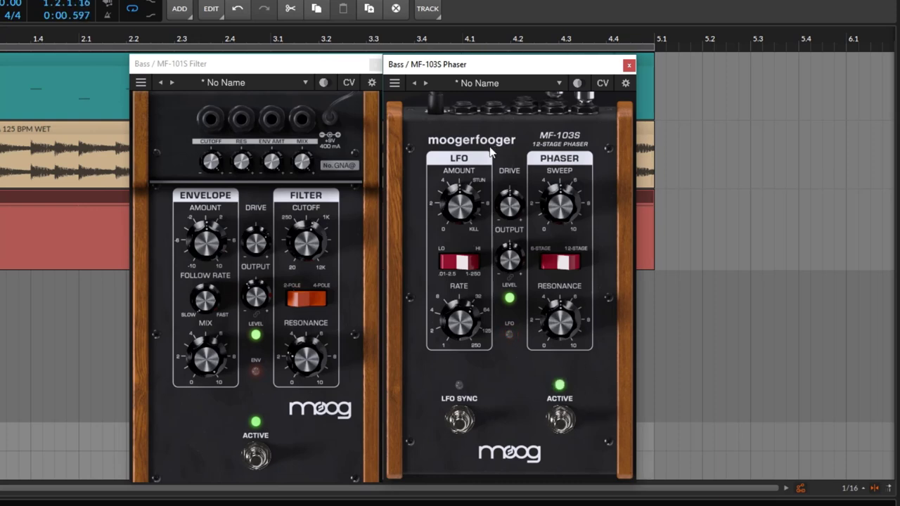
Step: Patch the MF103S LFO into the filter's Cutoff CV input, turn on the phaser's LFO Sync, and set Cutoff to about 53.7
{"action": "left_click", "coordinate": [209, 122]}
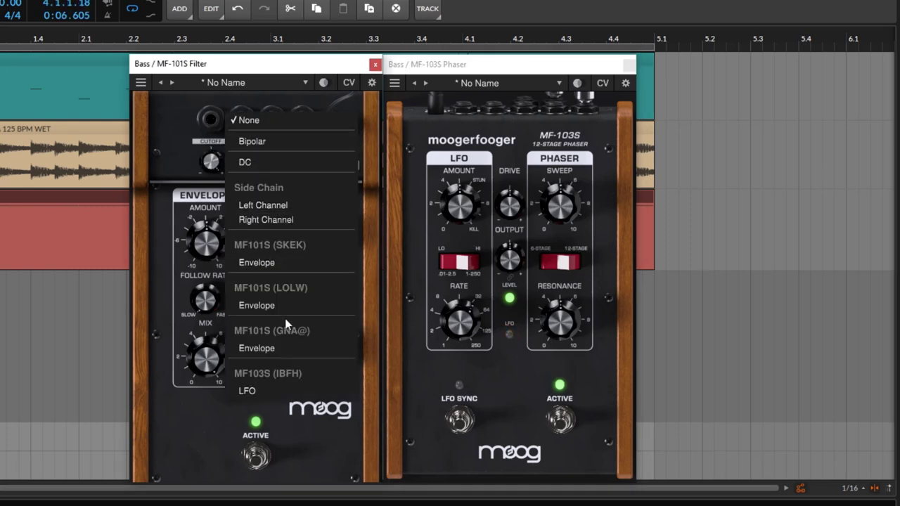
{"action": "left_click", "coordinate": [249, 390]}
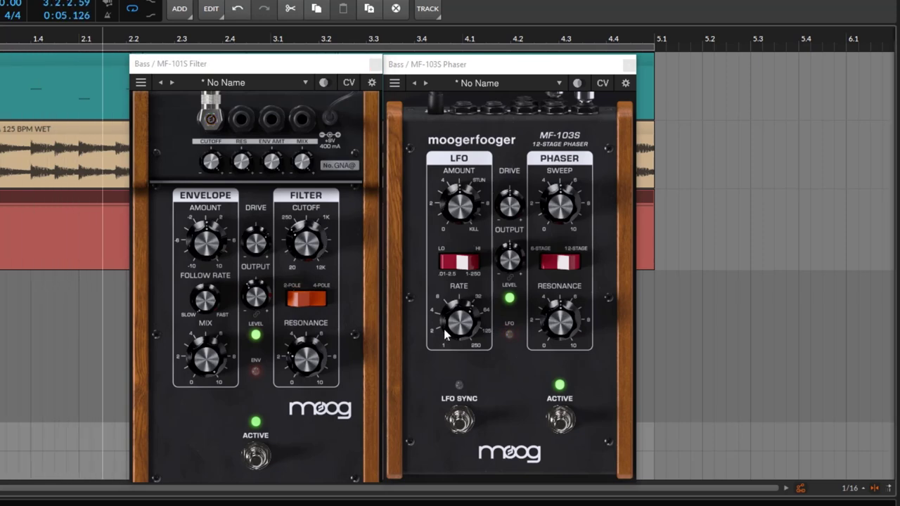
{"action": "left_click", "coordinate": [446, 419]}
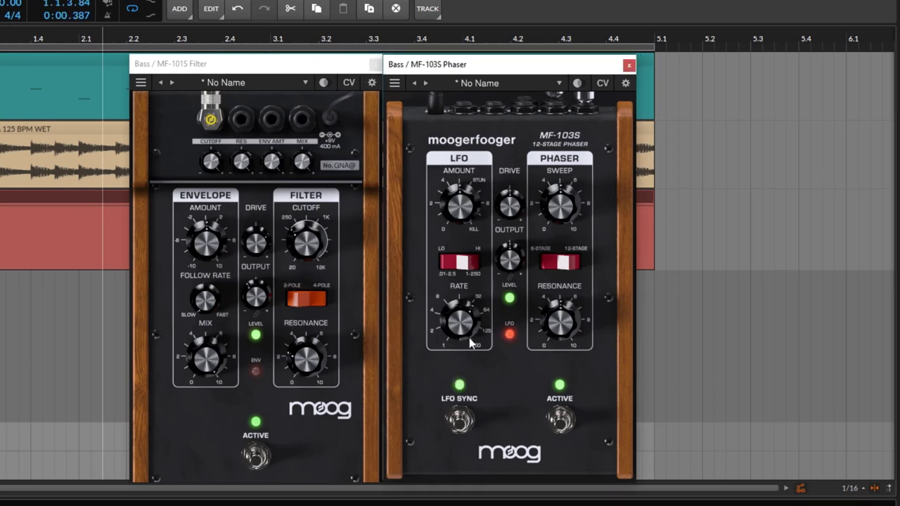
{"action": "left_click", "coordinate": [302, 253]}
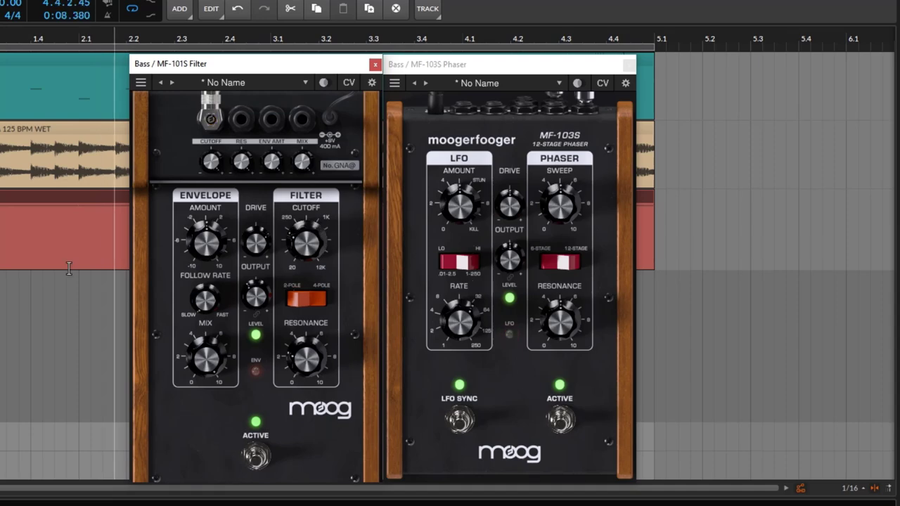
Step: Unsolo the Bass track and compare the mix with its filter and phaser devices off and on, leaving both on
{"action": "left_click", "coordinate": [2, 267]}
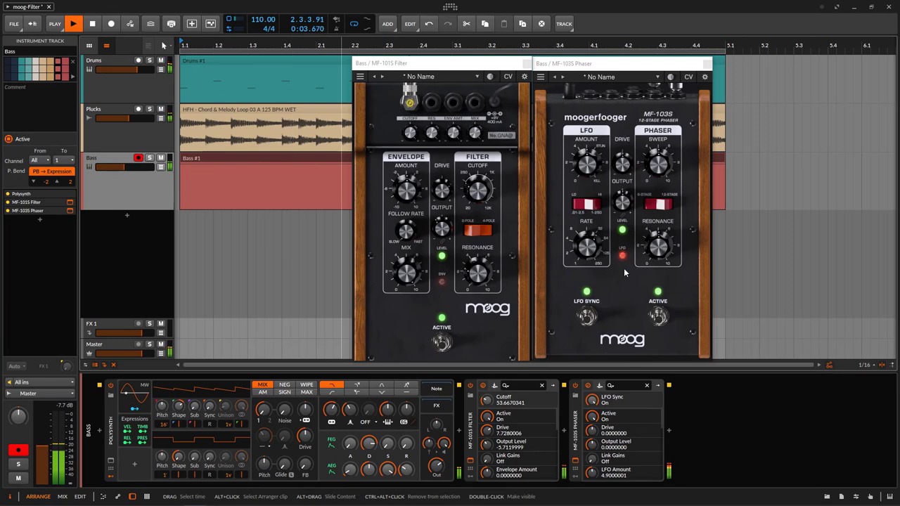
{"action": "left_click", "coordinate": [574, 385]}
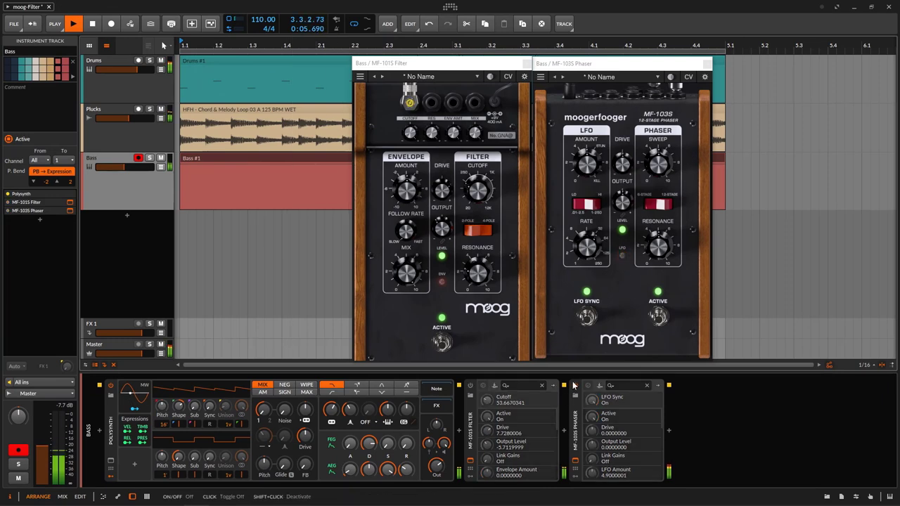
{"action": "left_click", "coordinate": [574, 385]}
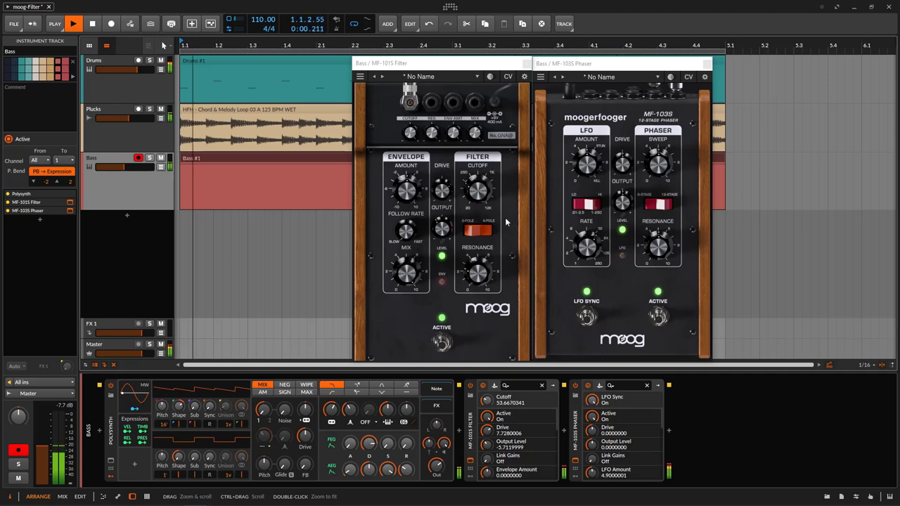
Step: Balance the Bass filter's gain with Drive at about 20 and Output Level at about -11.6
{"action": "left_click_drag", "start_coordinate": [441, 191], "coordinate": [440, 178]}
{"action": "left_click_drag", "start_coordinate": [440, 225], "coordinate": [441, 237]}
{"action": "left_click_drag", "start_coordinate": [441, 189], "coordinate": [441, 181]}
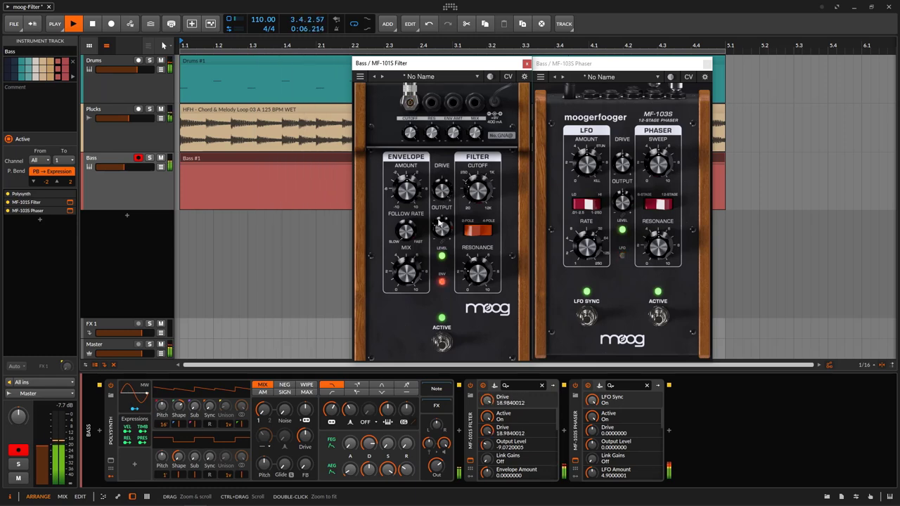
{"action": "left_click_drag", "start_coordinate": [439, 222], "coordinate": [442, 232]}
{"action": "left_click_drag", "start_coordinate": [442, 191], "coordinate": [442, 189]}
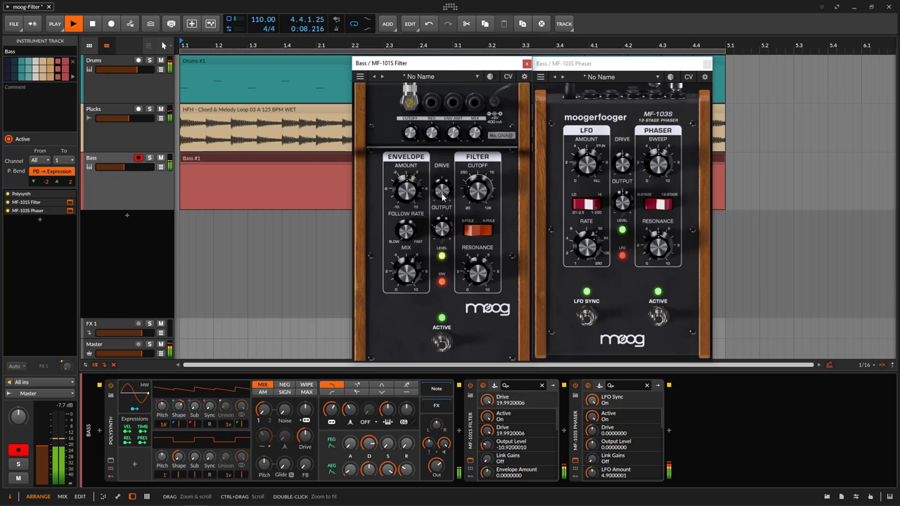
{"action": "left_click_drag", "start_coordinate": [440, 227], "coordinate": [440, 230]}
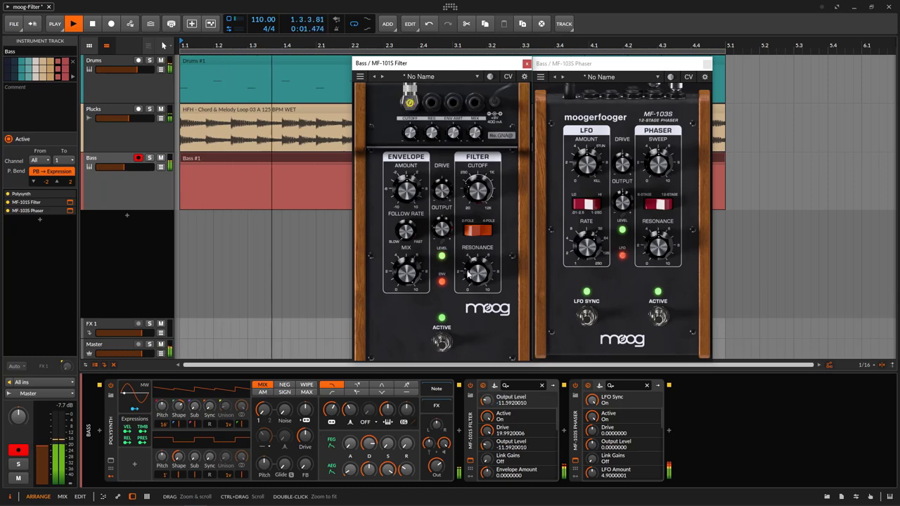
Step: Set the Bass filter's Resonance to about 3.5, trying the pole switch, and stop playback
{"action": "mouse_move", "coordinate": [473, 266]}
{"action": "left_mouse_down"}
{"action": "mouse_move", "coordinate": [472, 197]}
{"action": "mouse_move", "coordinate": [471, 257]}
{"action": "mouse_move", "coordinate": [481, 282]}
{"action": "left_mouse_up"}
{"action": "left_click", "coordinate": [476, 233]}
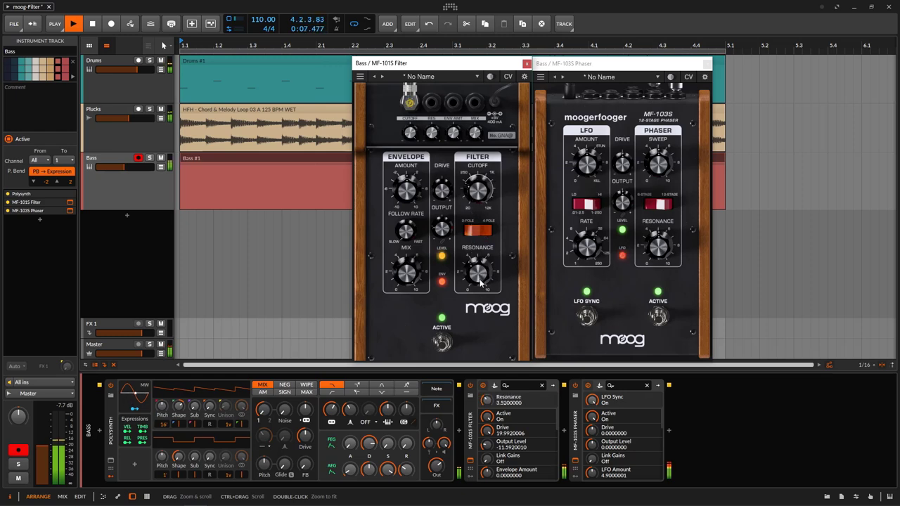
{"action": "left_click", "coordinate": [92, 24]}
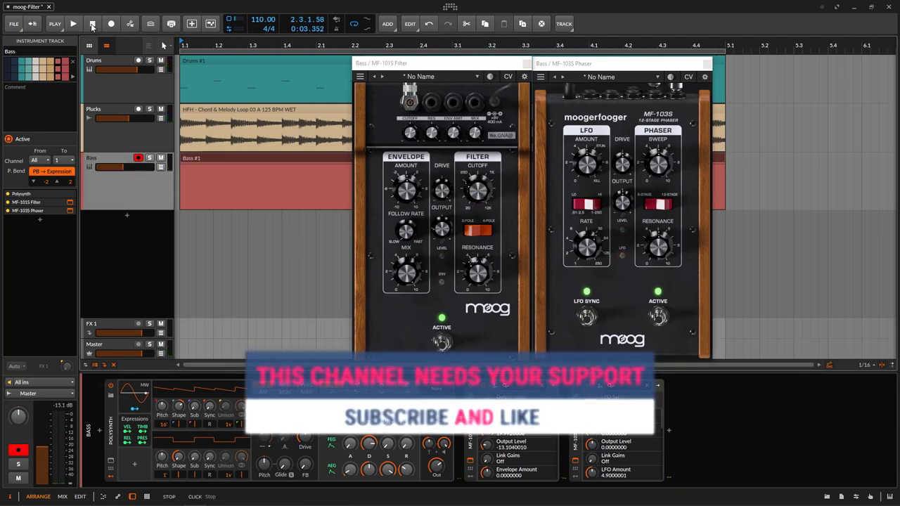